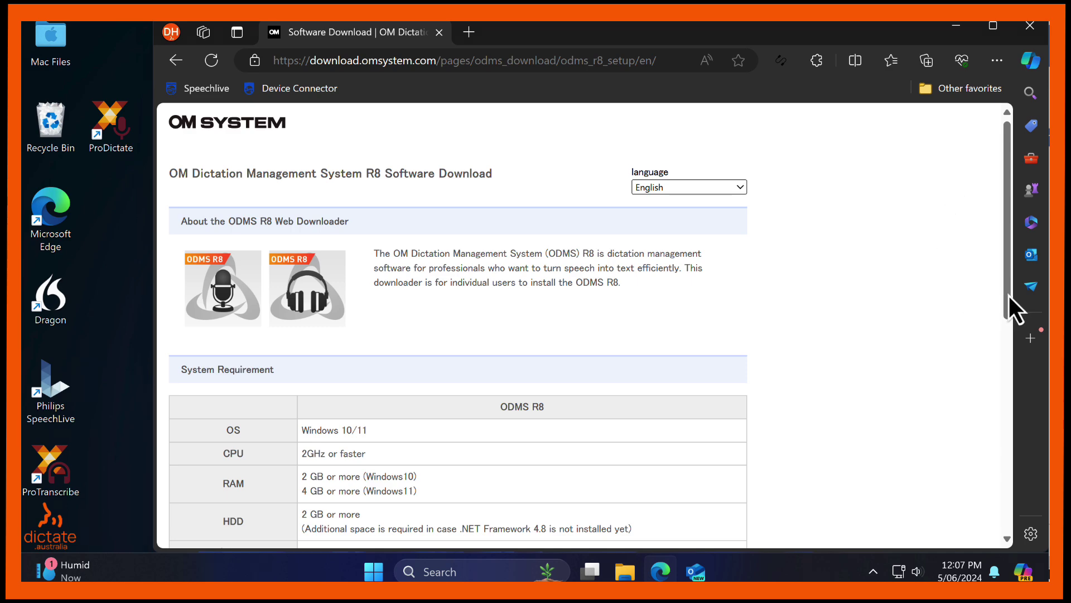
# Scroll to the Download section and download the ODMSR800Setup.exe installer.
pyautogui.moveTo(1009, 293); pyautogui.dragTo(1013, 492)
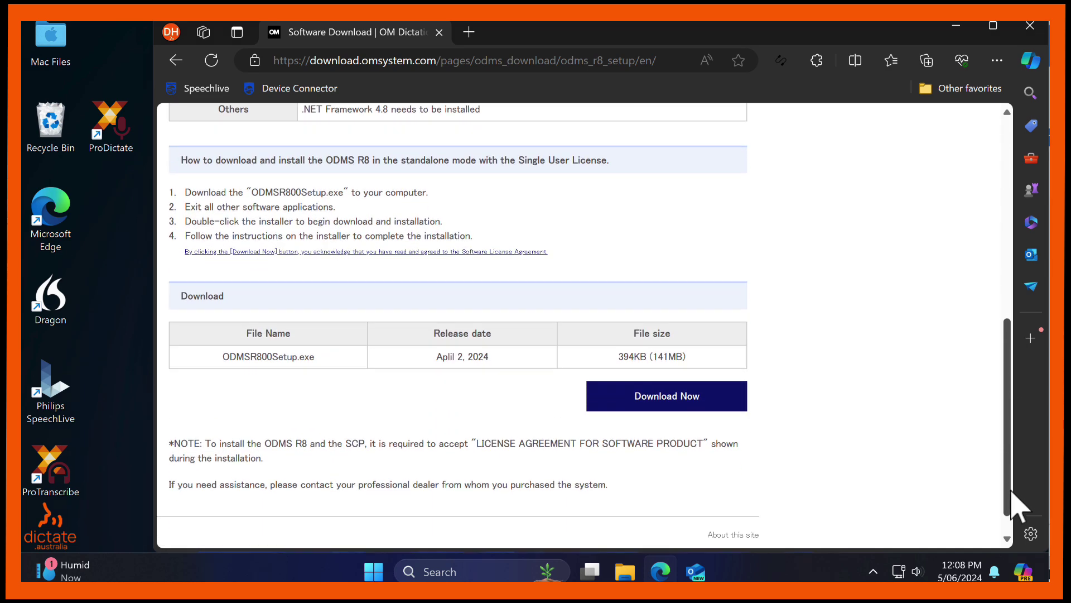
pyautogui.click(677, 413)
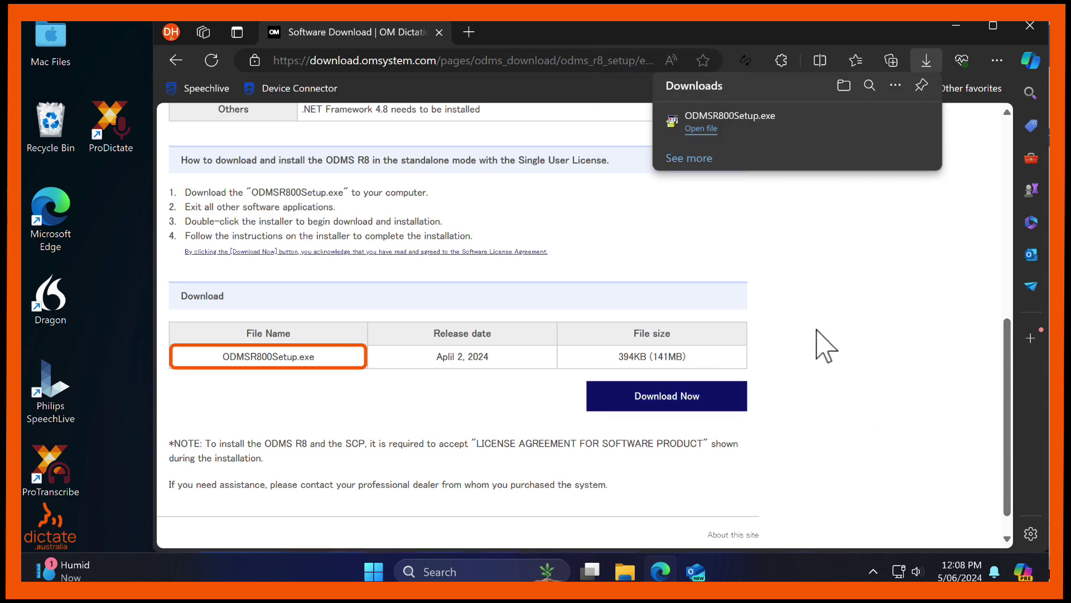
# Open the Downloads folder and run ODMSR800Setup as administrator.
pyautogui.click(842, 88)
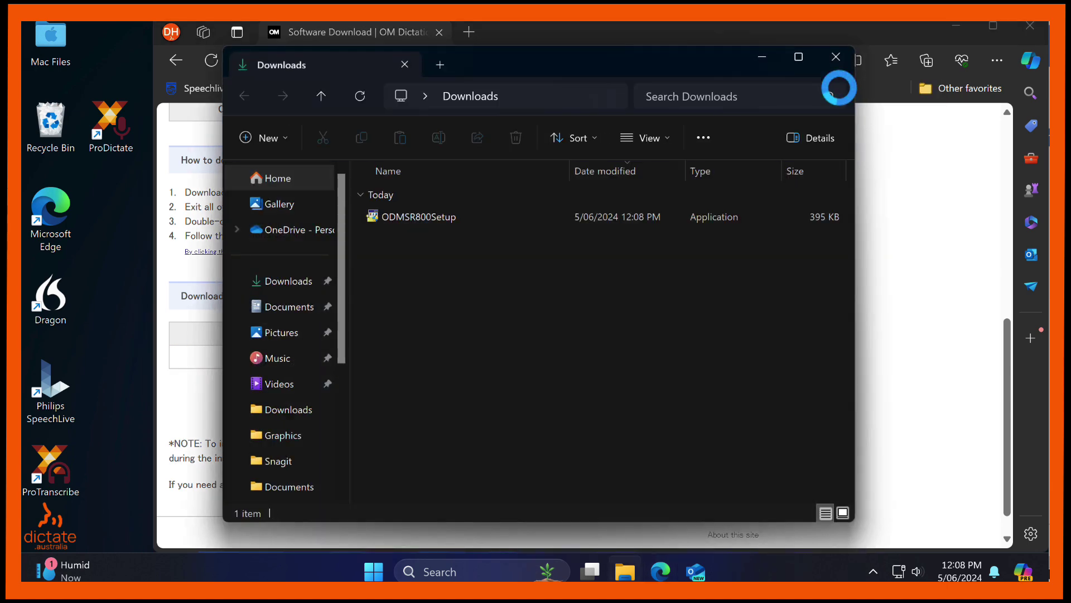
pyautogui.click(467, 225)
pyautogui.rightClick(467, 225)
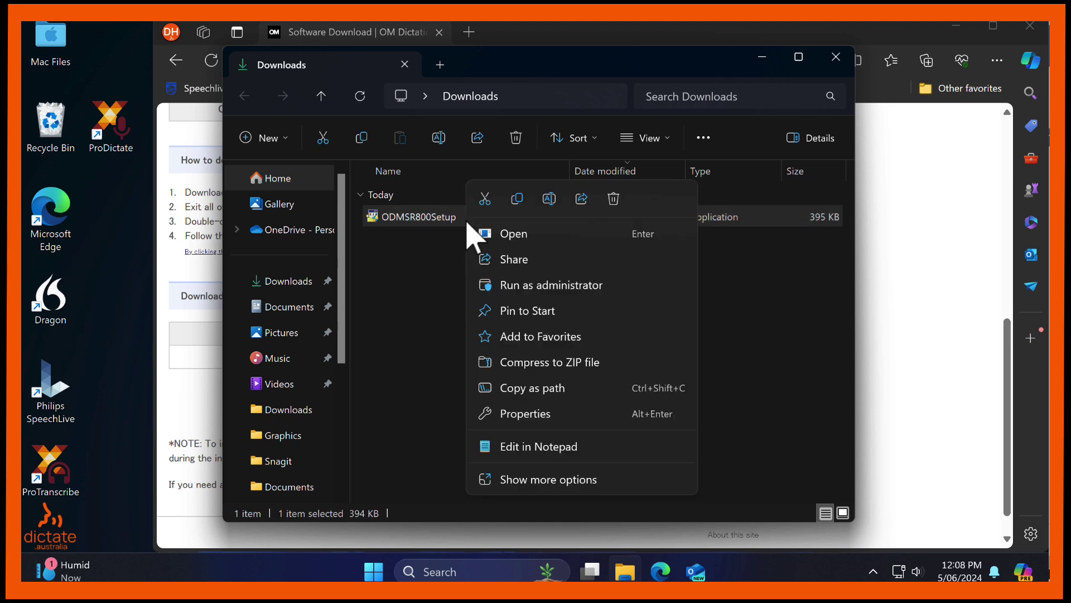
pyautogui.click(525, 286)
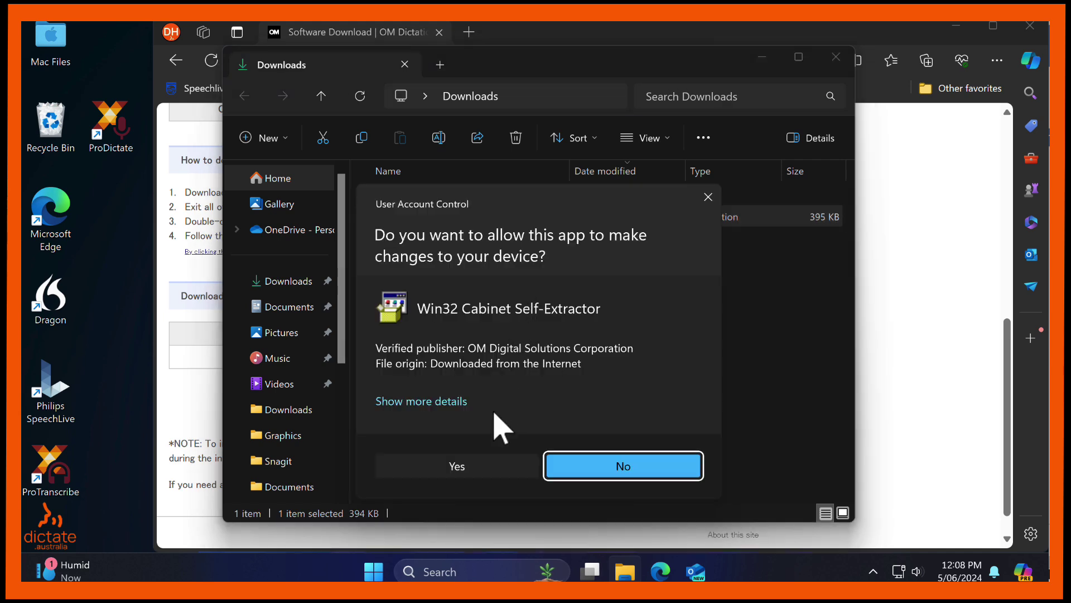
# Allow the installer through UAC, pass the Welcome page and accept the license terms.
pyautogui.click(485, 463)
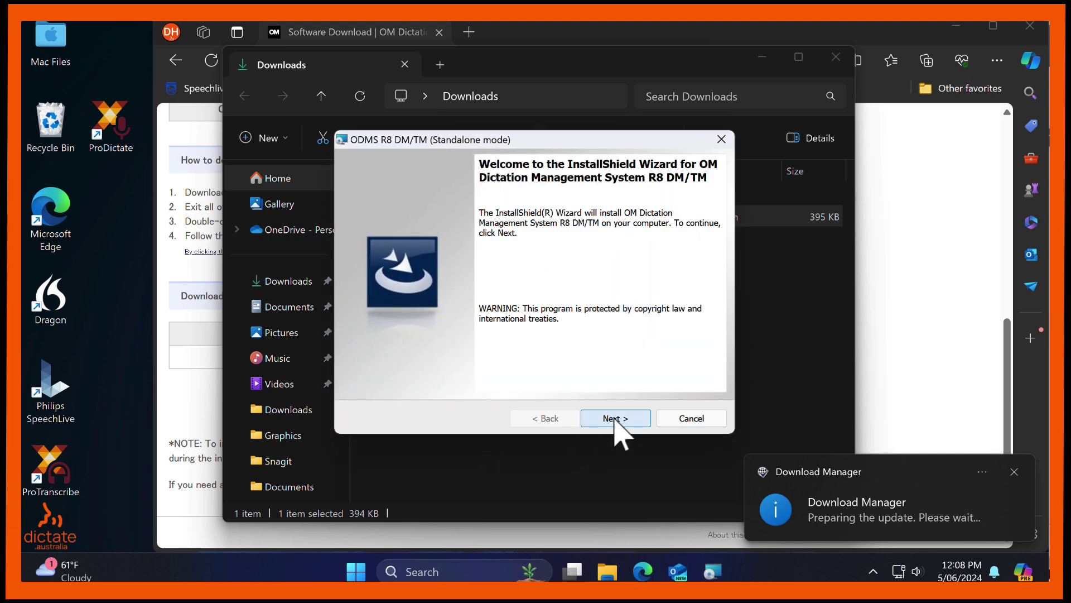
pyautogui.click(615, 419)
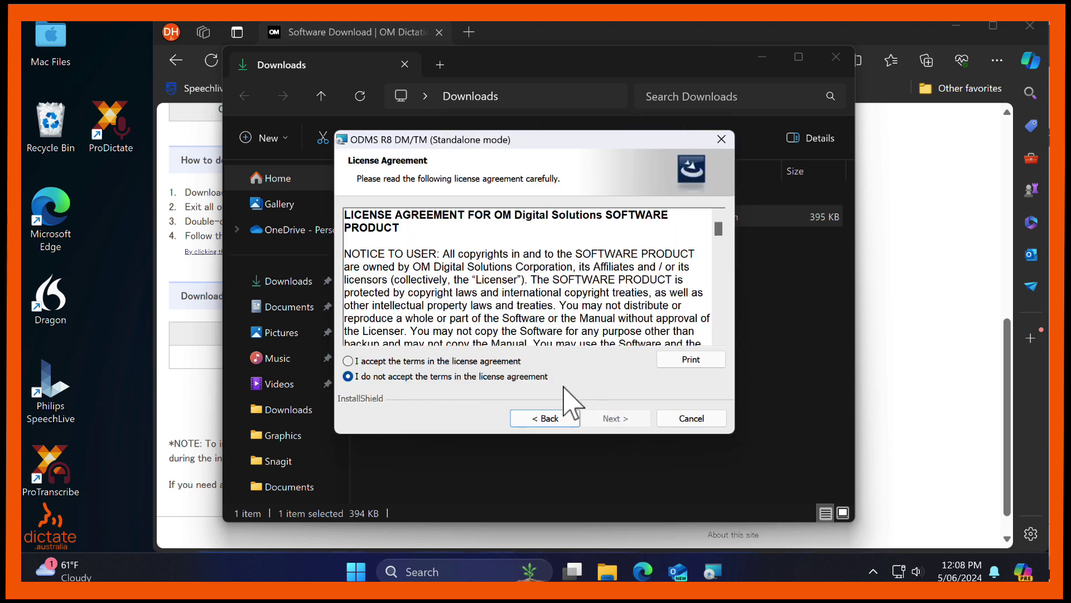
pyautogui.click(508, 361)
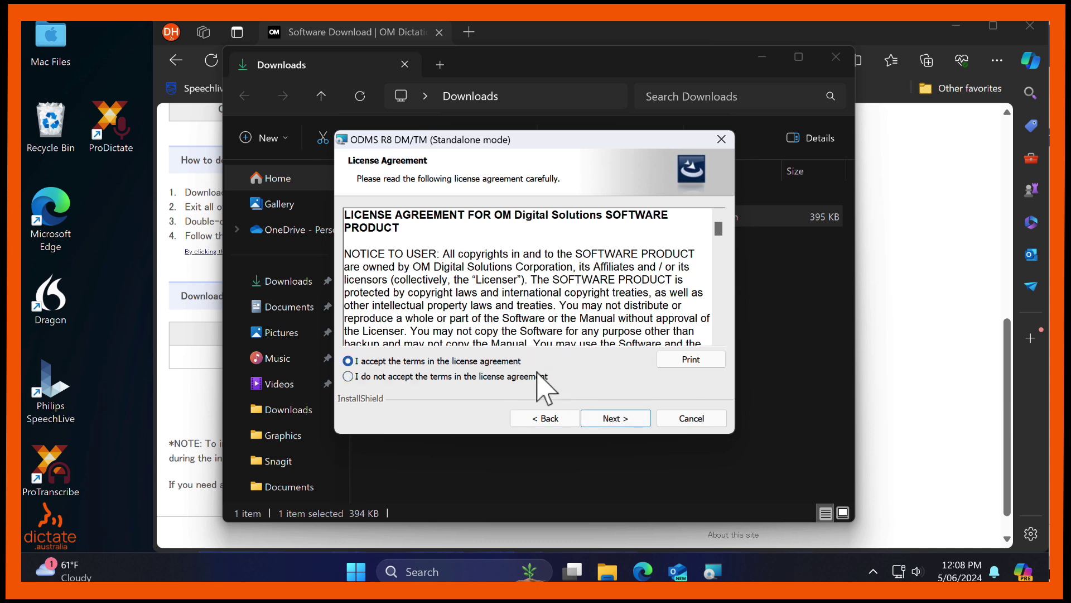
# Enter the organization name and a dummy license ID, then confirm free trial mode.
pyautogui.click(627, 426)
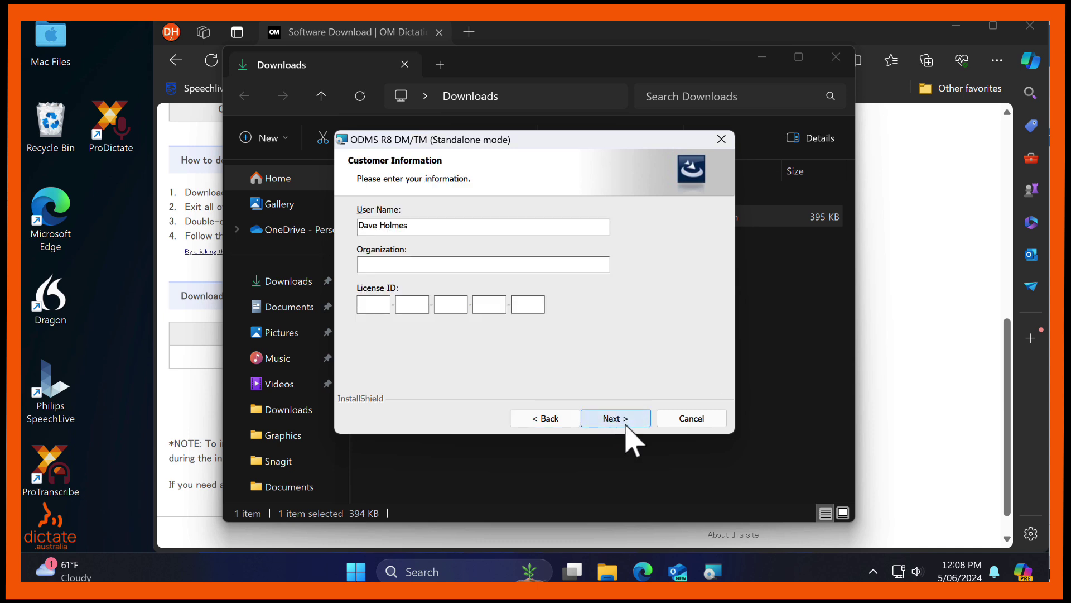
pyautogui.click(507, 265)
pyautogui.write('Dictate')
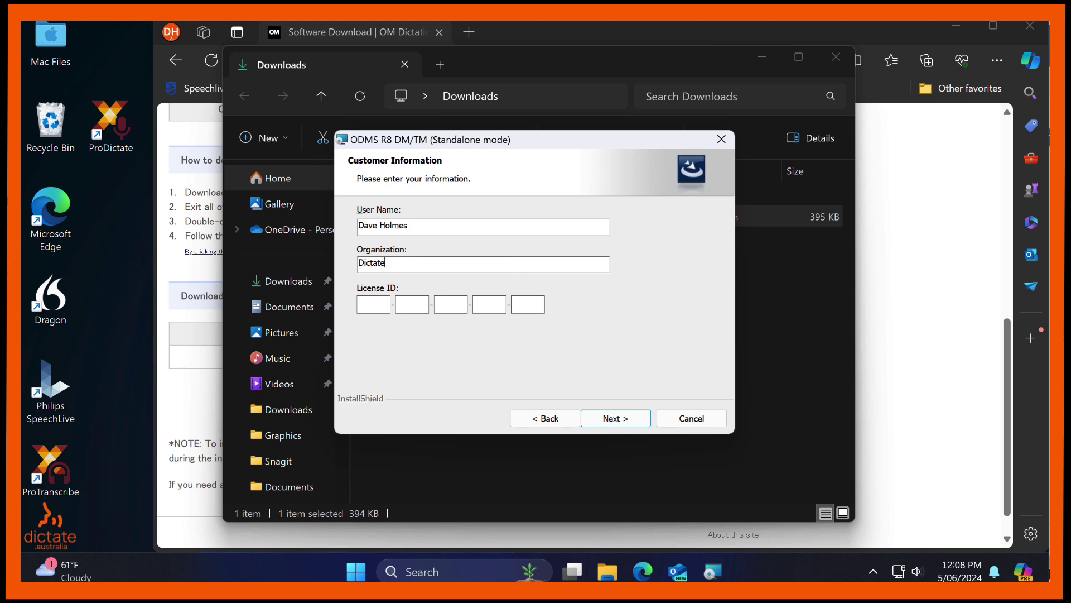
pyautogui.write(' Australia Pty Ltd')
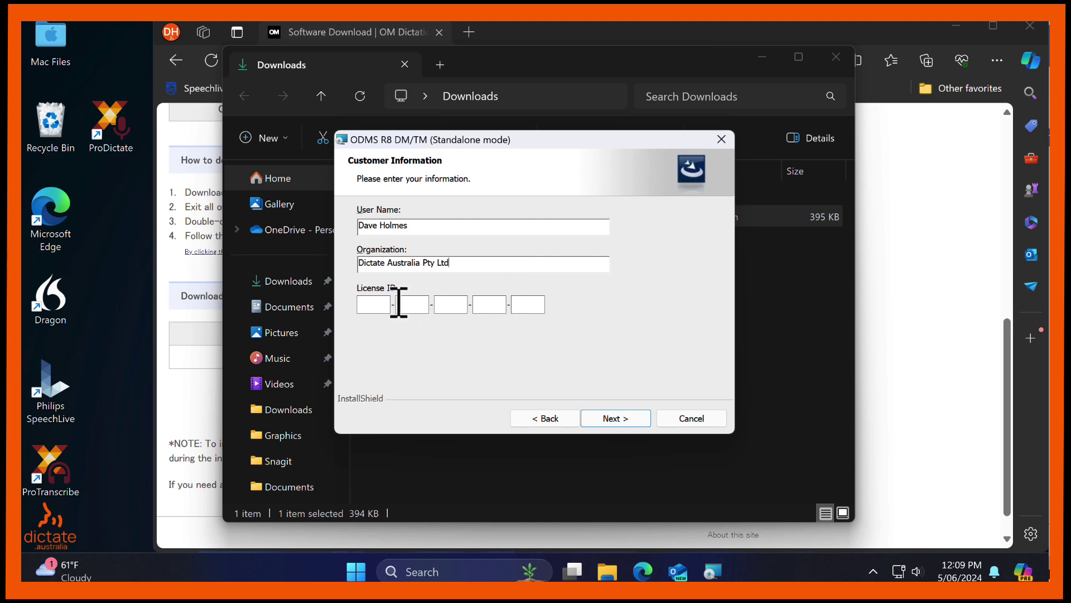
pyautogui.click(384, 305)
pyautogui.write('9999-9999-9999-9999-9999')
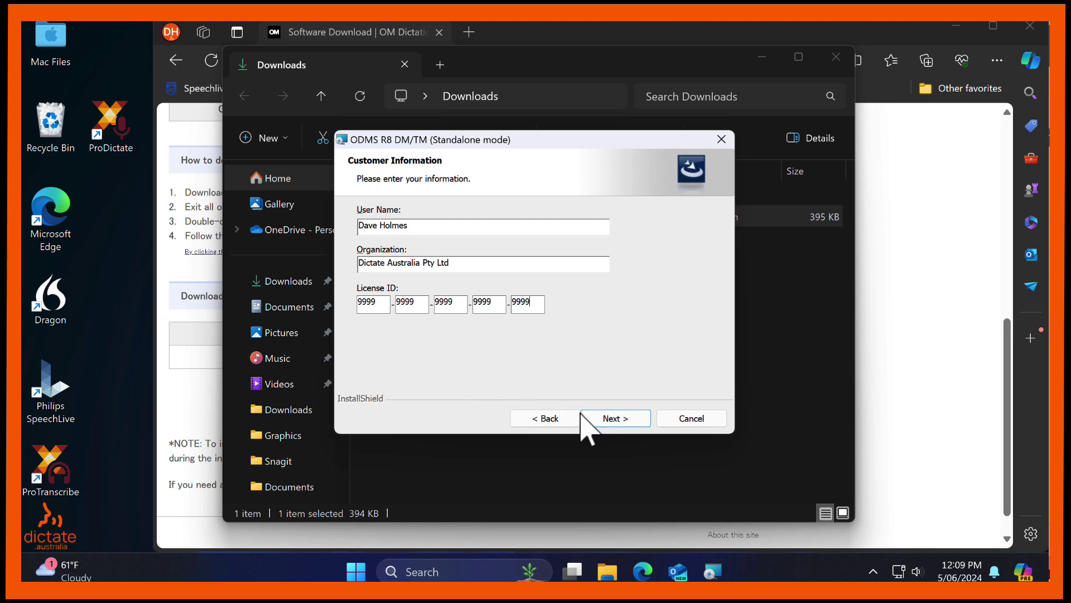
pyautogui.click(604, 420)
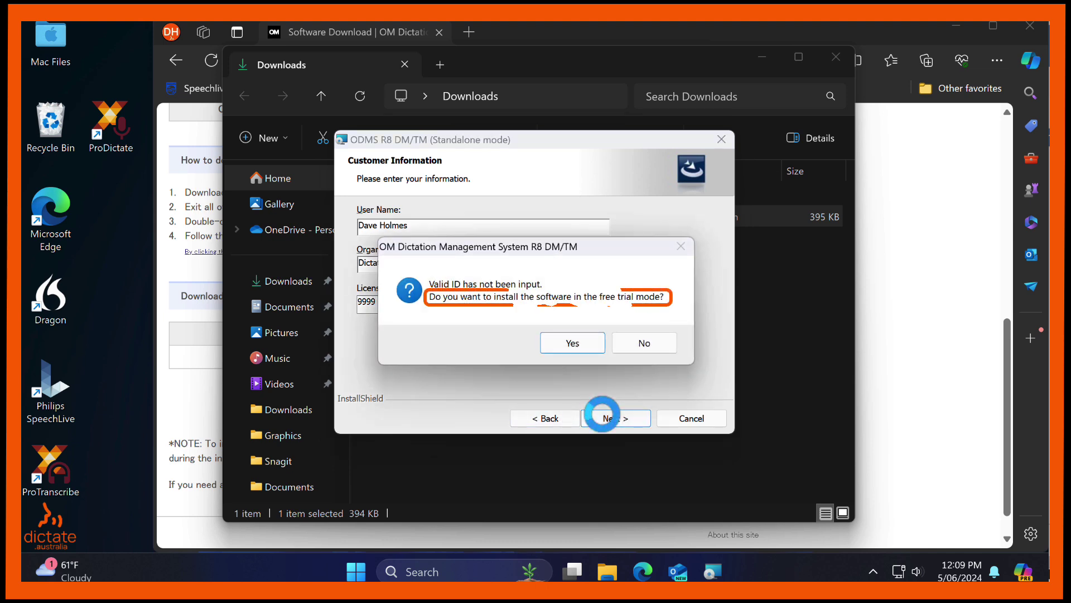
pyautogui.click(589, 350)
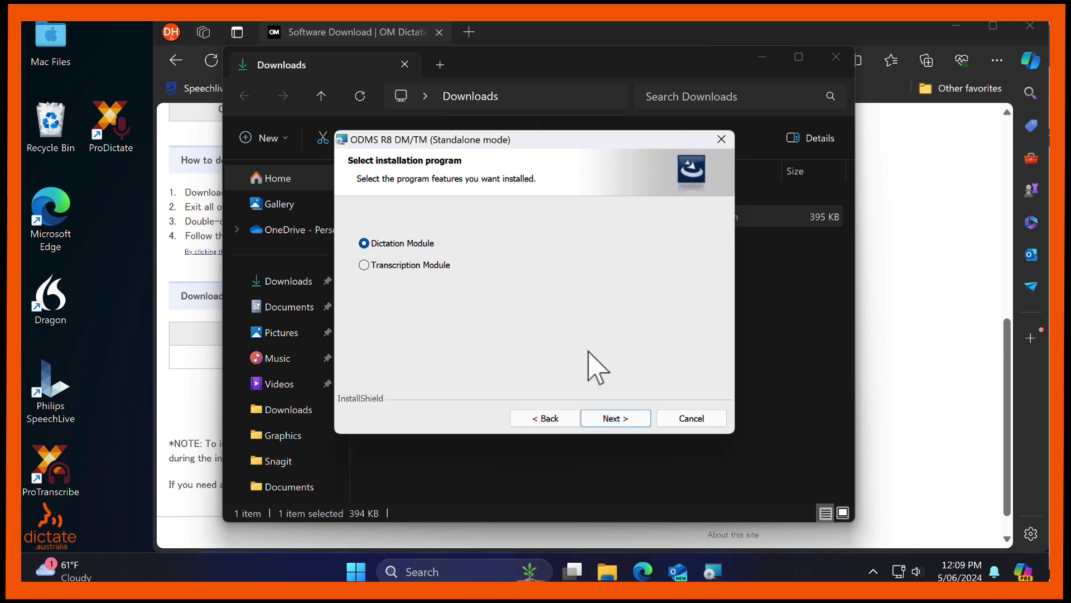
# Install the Transcription Module to the default folder with individual user settings.
pyautogui.click(417, 262)
pyautogui.click(403, 245)
pyautogui.click(411, 268)
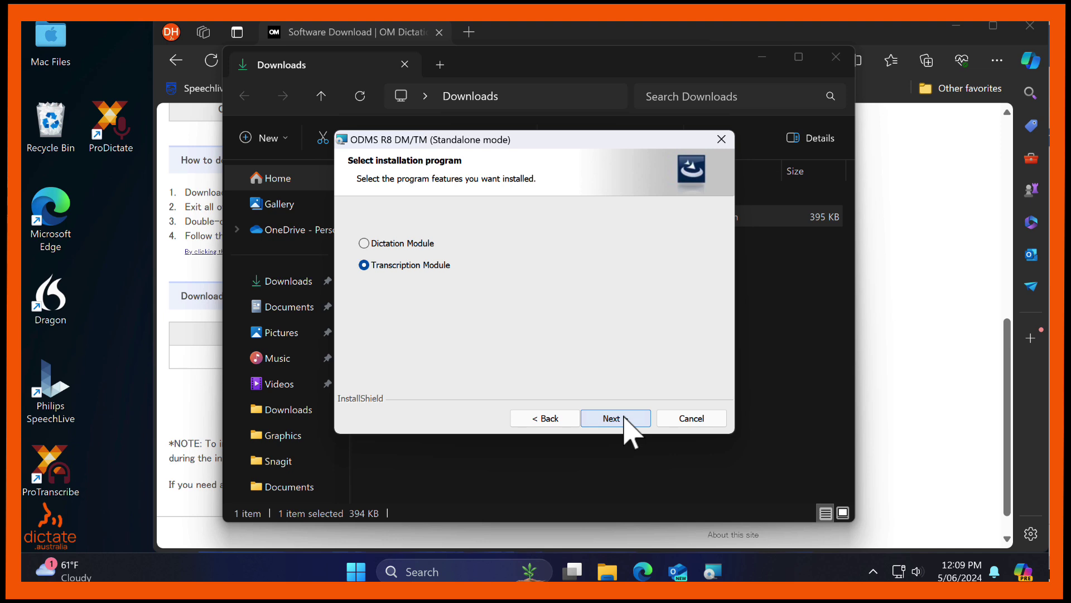
pyautogui.click(625, 420)
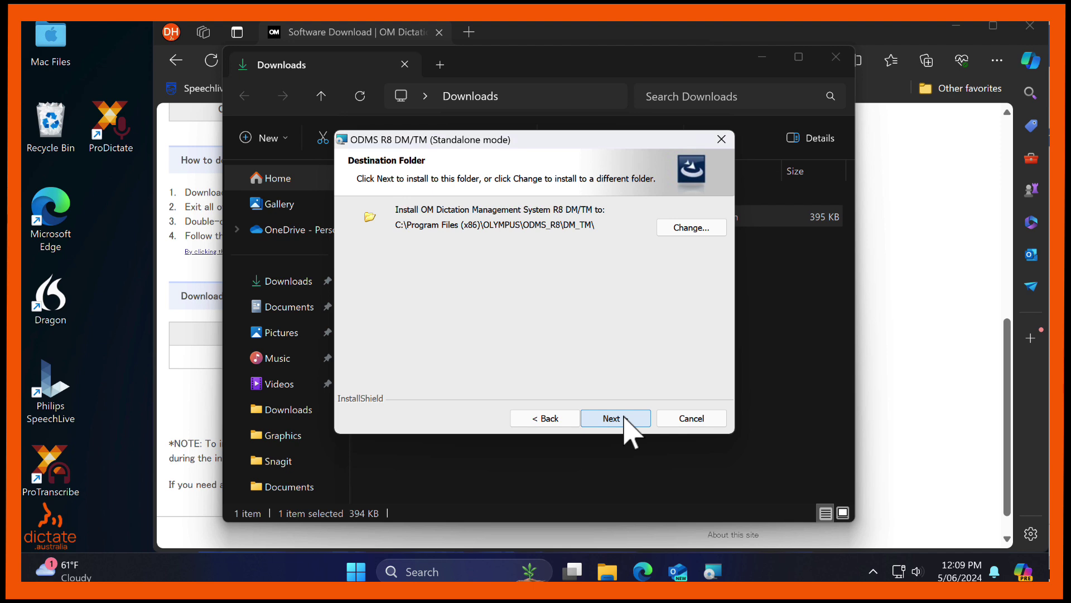
pyautogui.click(613, 419)
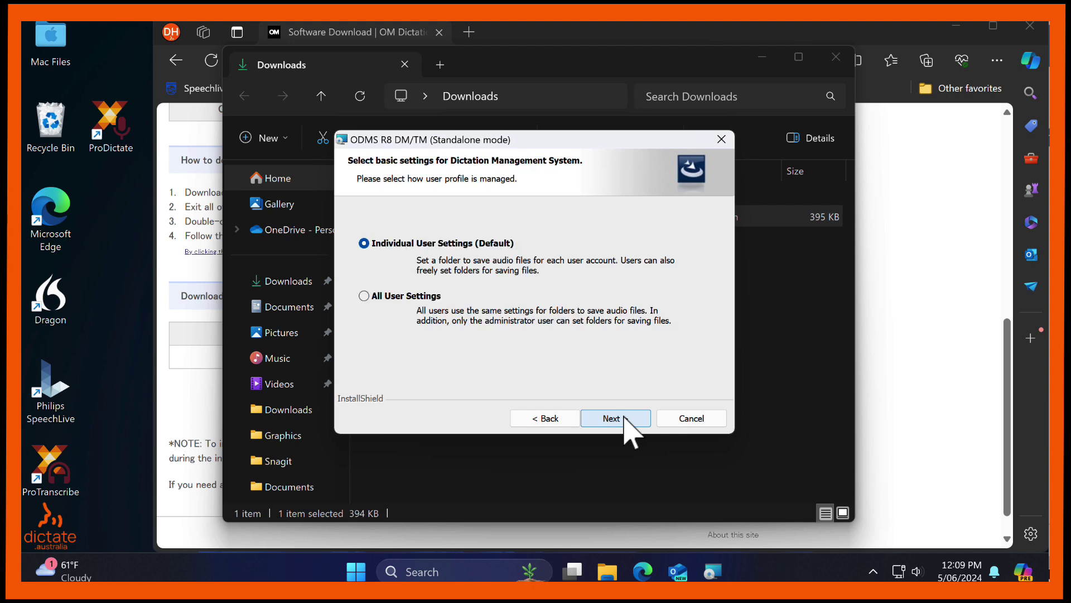
pyautogui.click(625, 419)
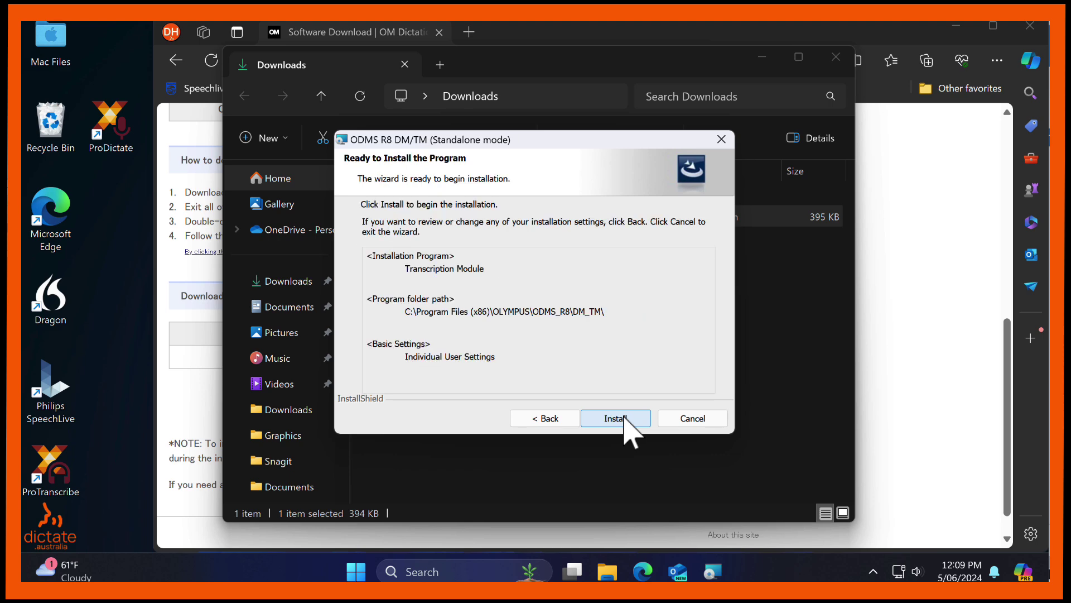
pyautogui.click(625, 420)
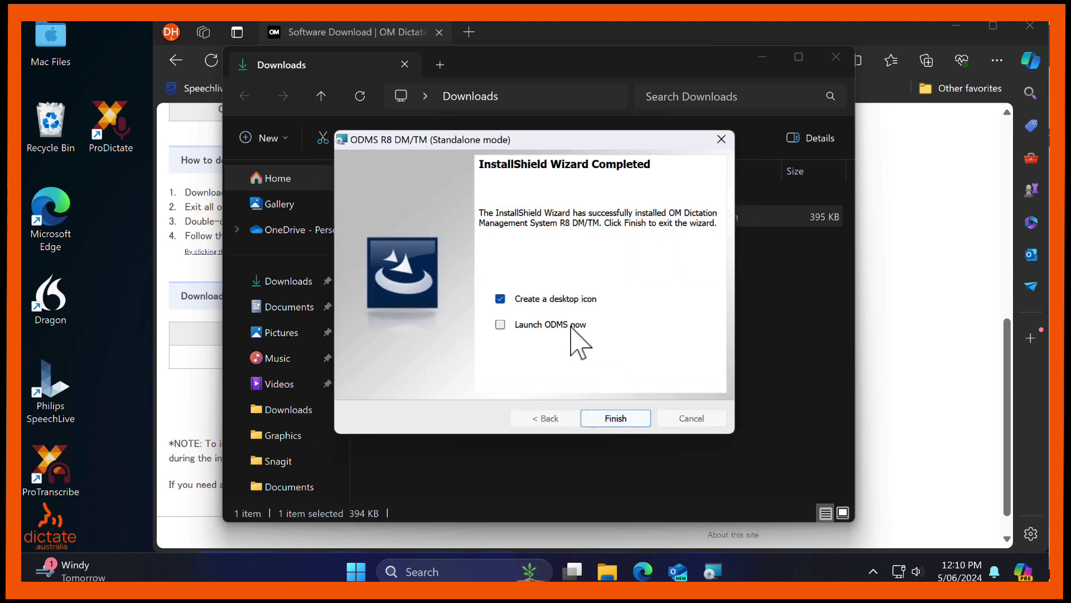
# Finish setup with 'Launch ODMS now' ticked and acknowledge the 30-day trial warning.
pyautogui.click(500, 325)
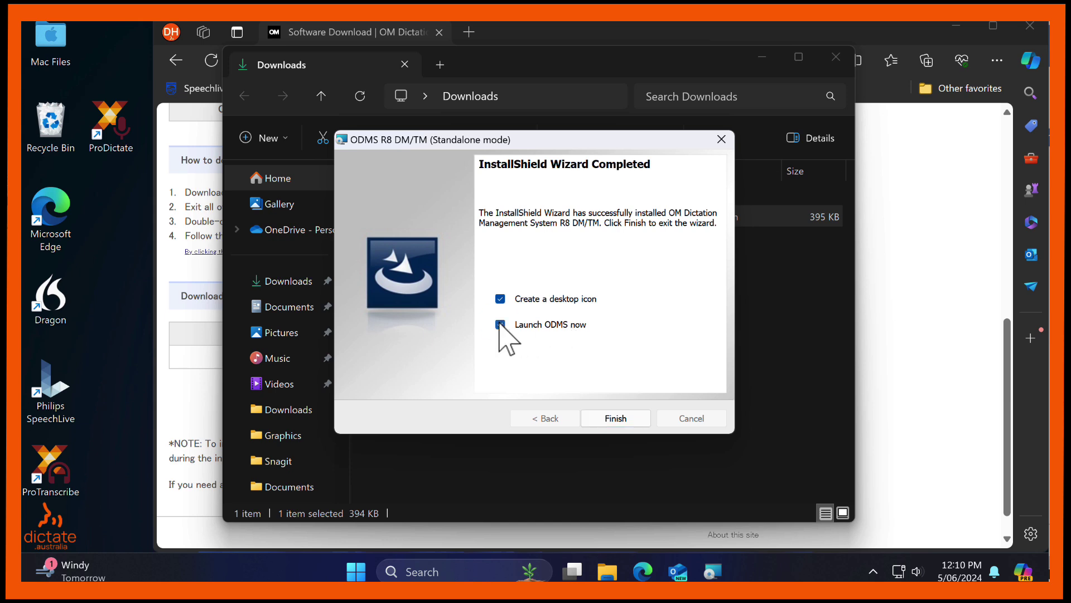
pyautogui.click(618, 420)
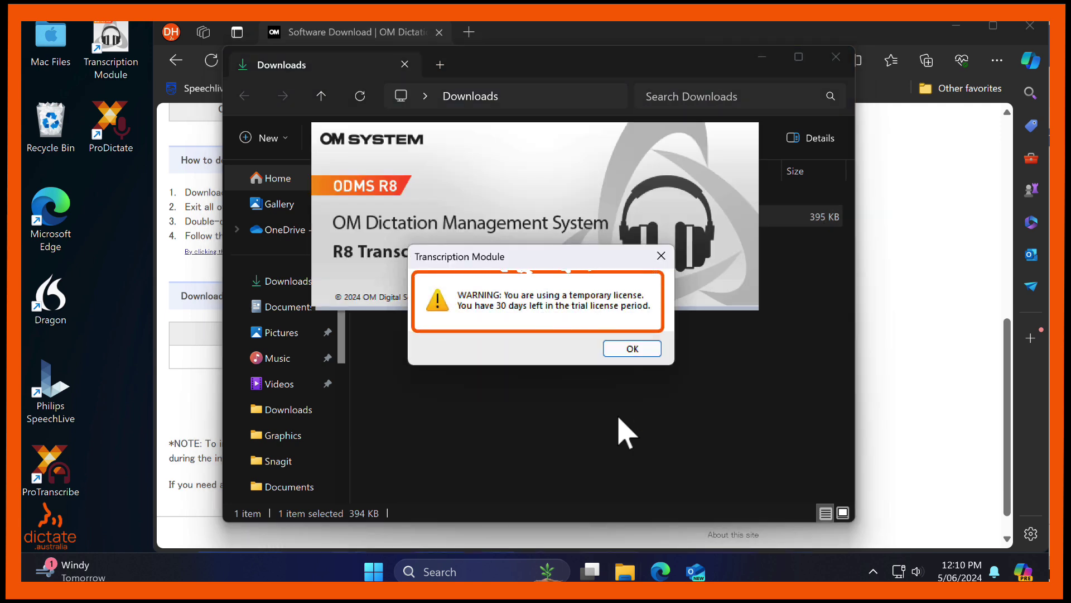
pyautogui.click(639, 355)
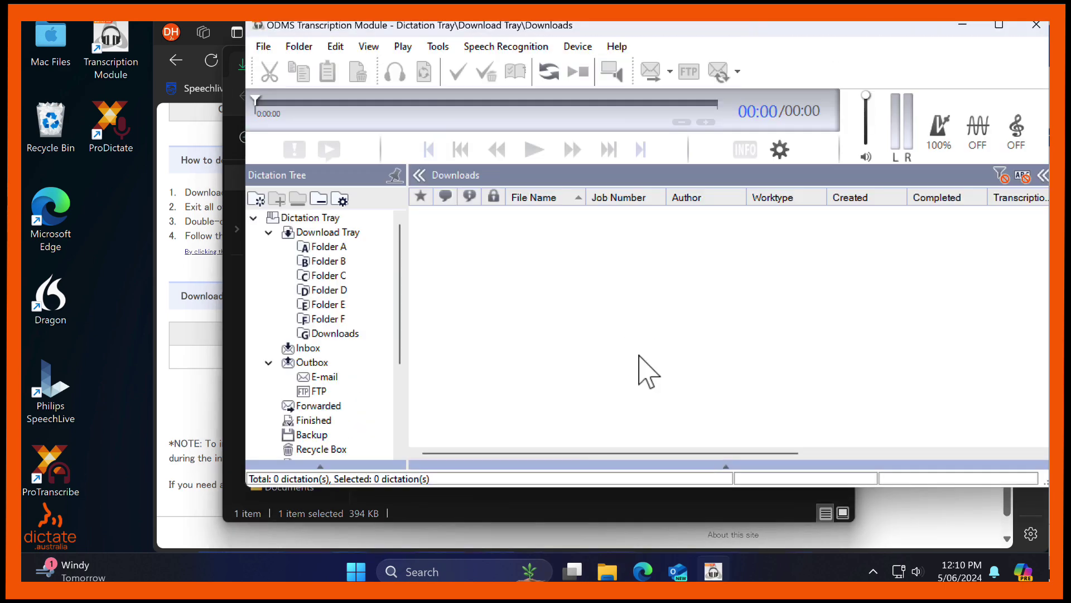
# Move the ODMS window into view and open Help > About Transcription Module.
pyautogui.moveTo(726, 29); pyautogui.dragTo(634, 66)
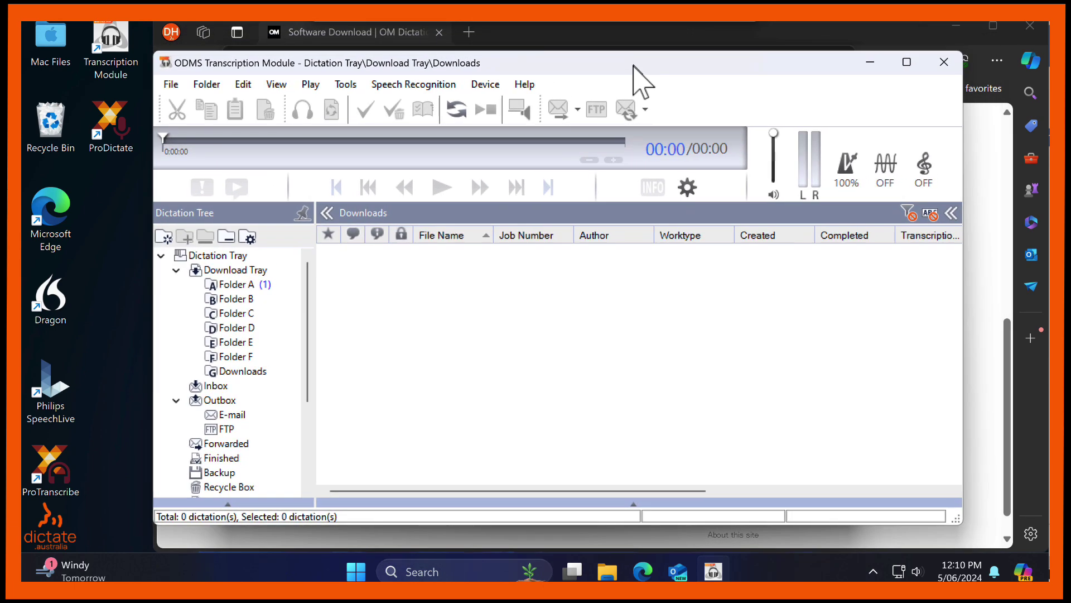
pyautogui.click(528, 86)
pyautogui.click(572, 188)
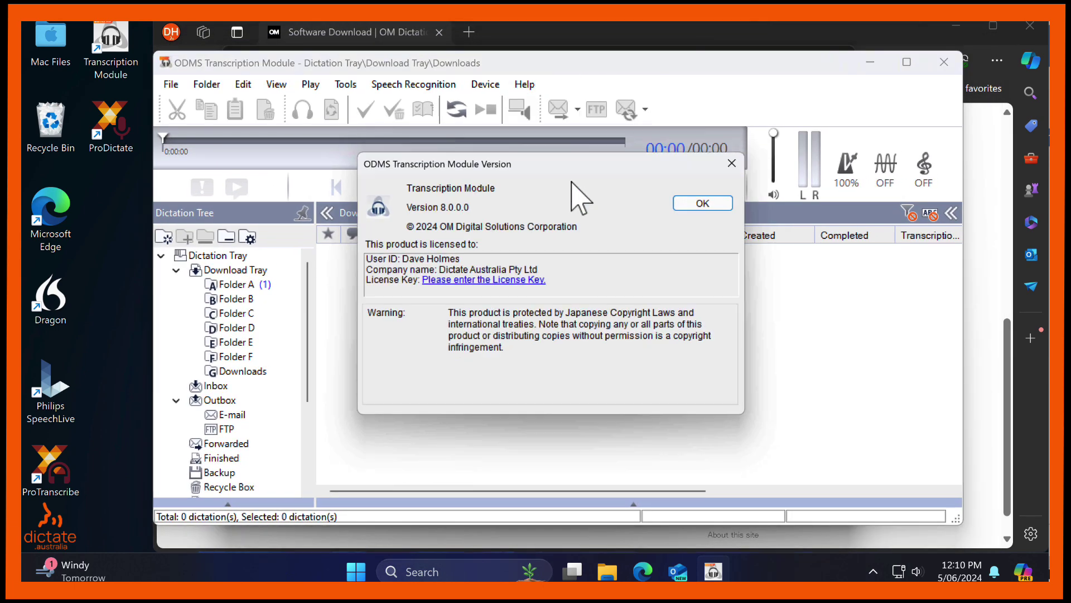